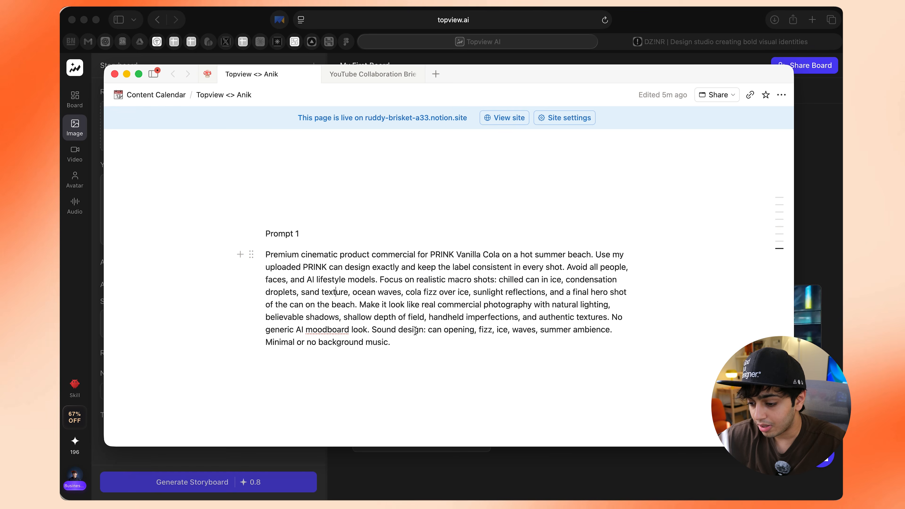
# Copy the Prompt 1 paragraph about the PRINK Vanilla Cola beach commercial from the notes page into the storyboard's story
pyautogui.moveTo(401, 343); pyautogui.dragTo(264, 253)
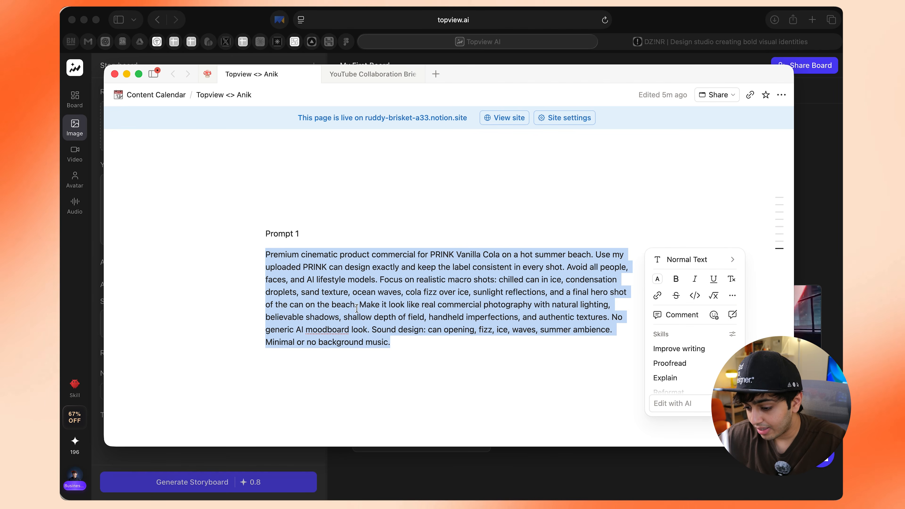
pyautogui.click(369, 319)
pyautogui.click(477, 330)
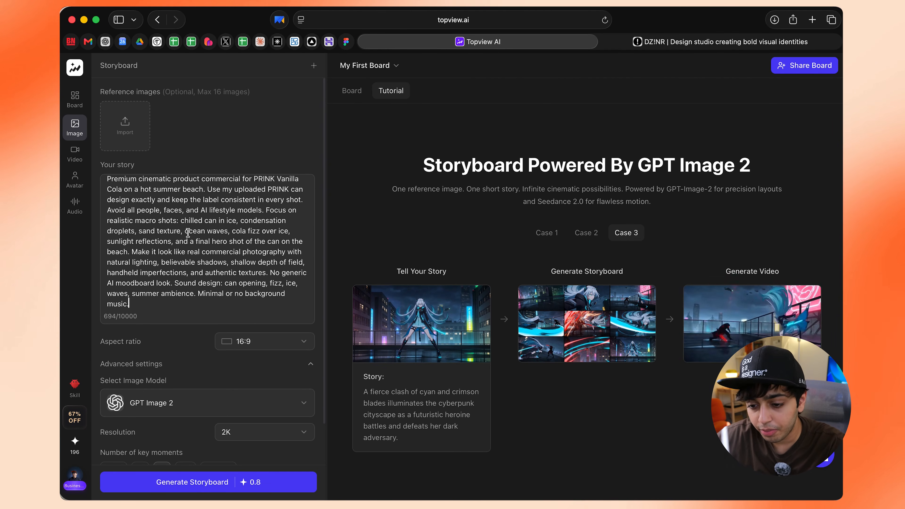
# Import IMG_0397.jpg and the Prink - Vanilla Can .png from Downloads as the storyboard's reference images
pyautogui.click(125, 126)
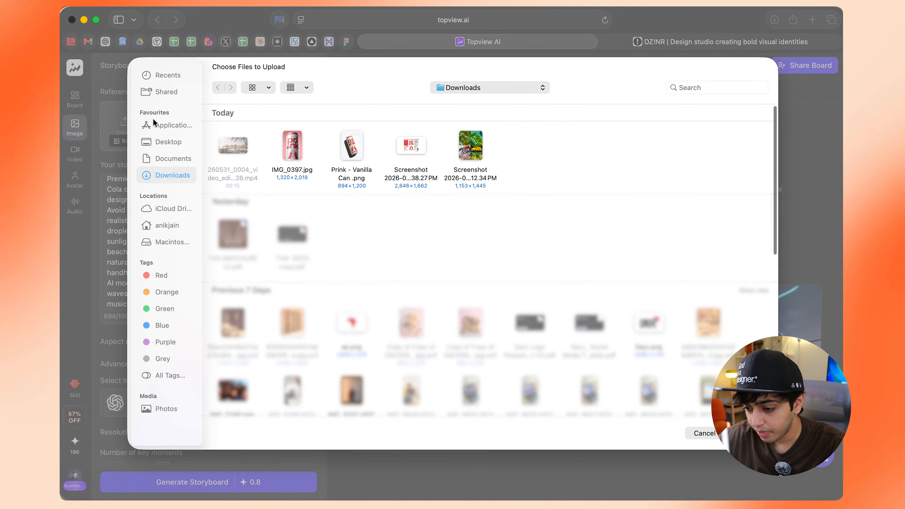
pyautogui.click(307, 153)
pyautogui.click(351, 146)
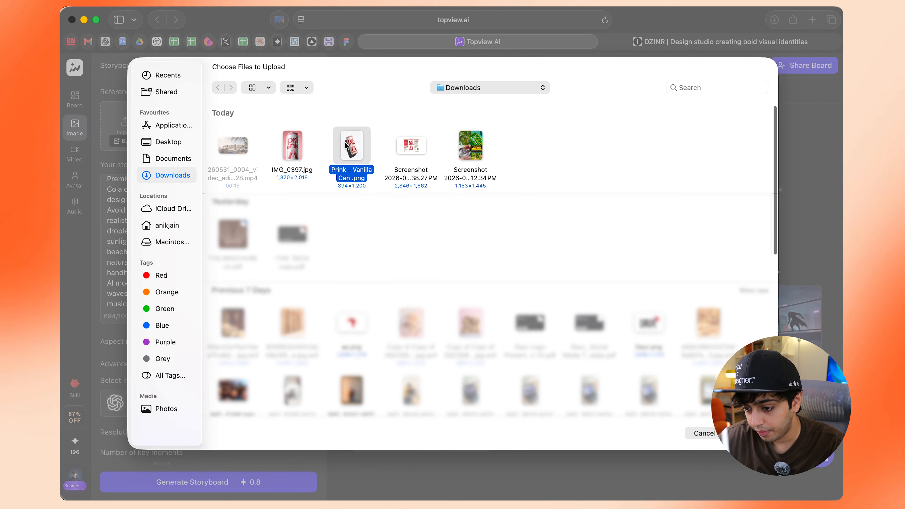
pyautogui.press('Return')
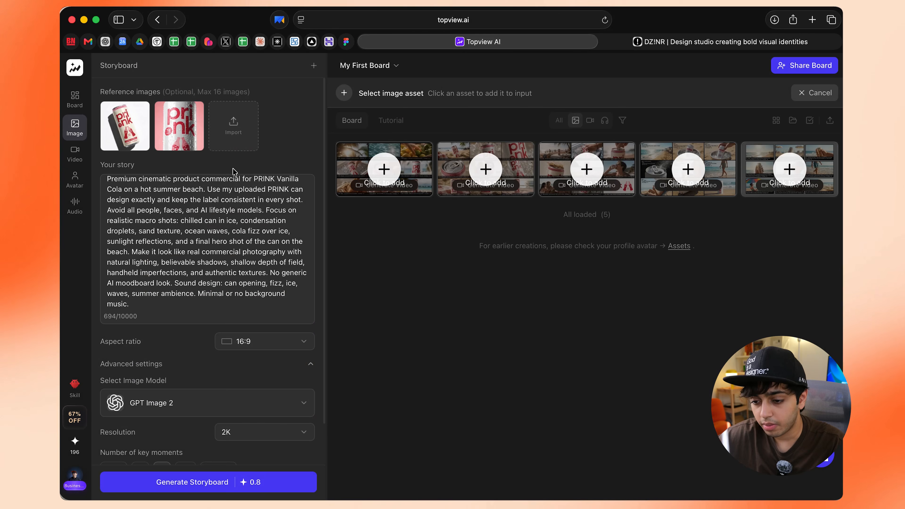
# Try the 9:16 aspect ratio for the storyboard and return it to 16:9
pyautogui.scroll(-3, 256, 229)
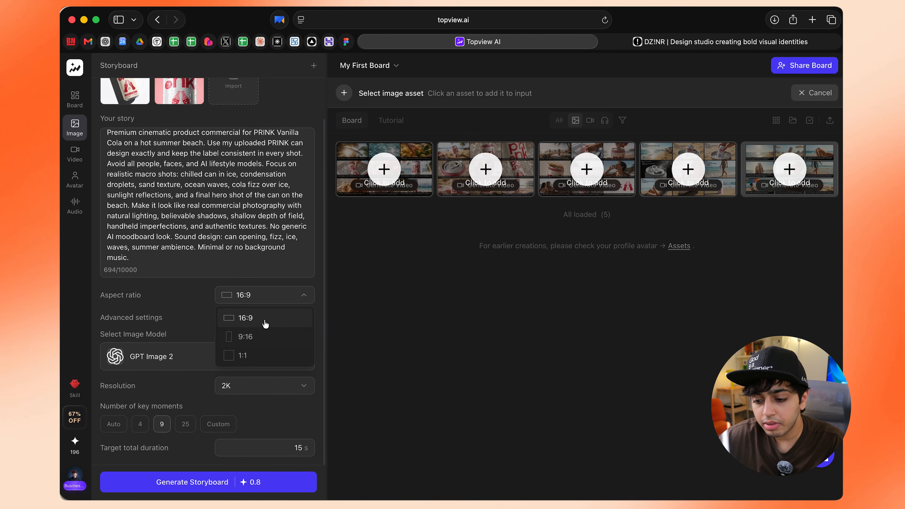
pyautogui.click(262, 338)
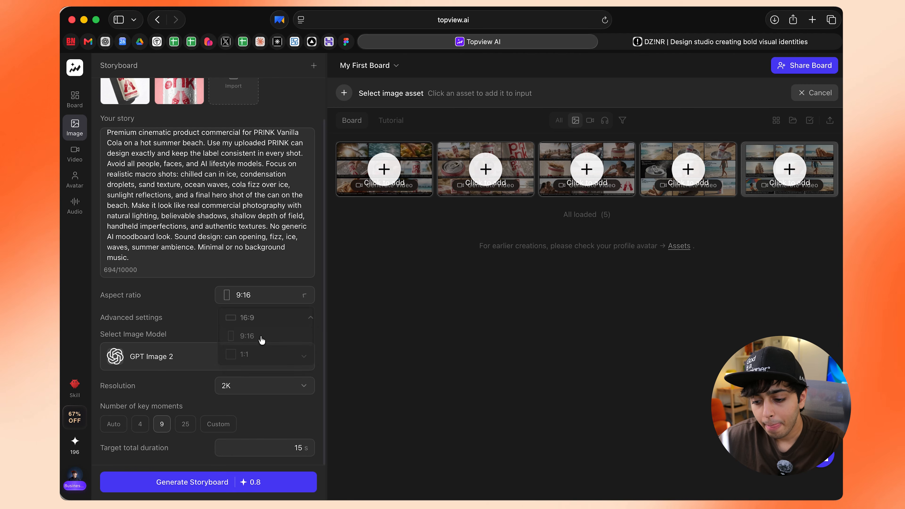
pyautogui.click(271, 304)
pyautogui.click(265, 319)
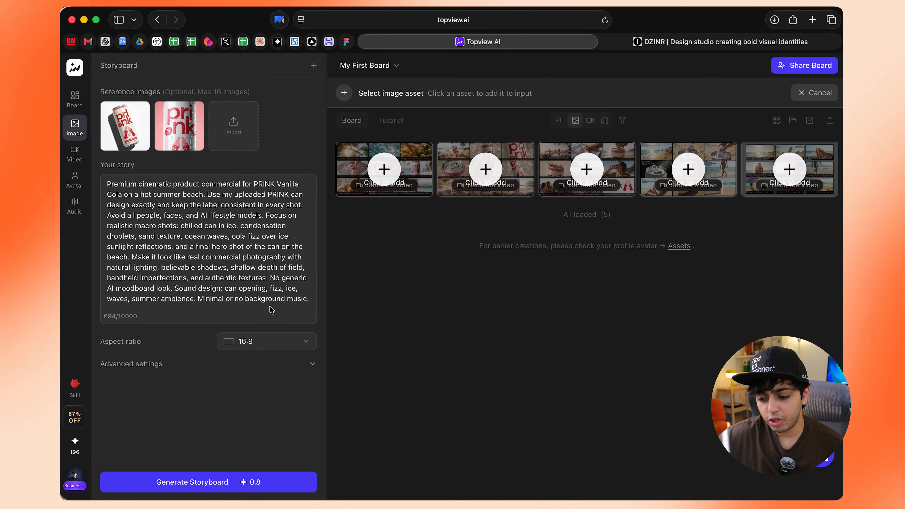
pyautogui.click(272, 342)
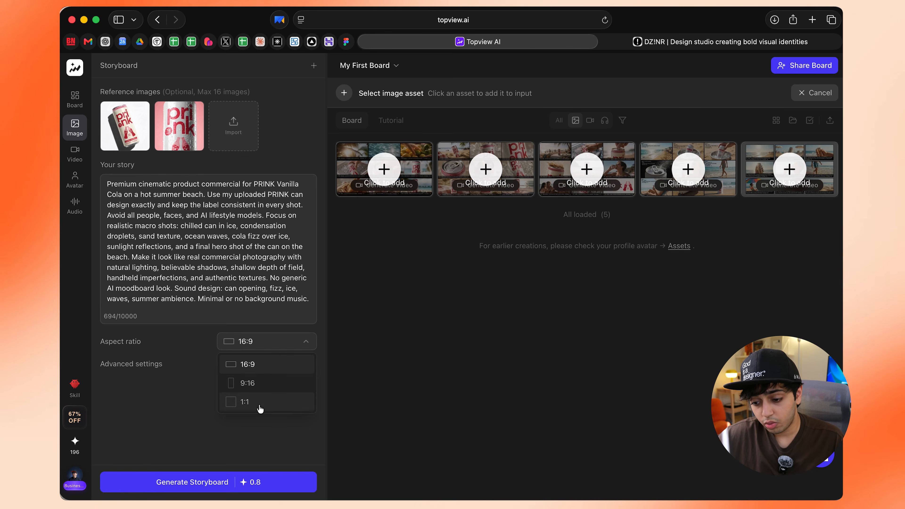
# Expand the storyboard's advanced settings and review the image model and resolution options
pyautogui.click(312, 364)
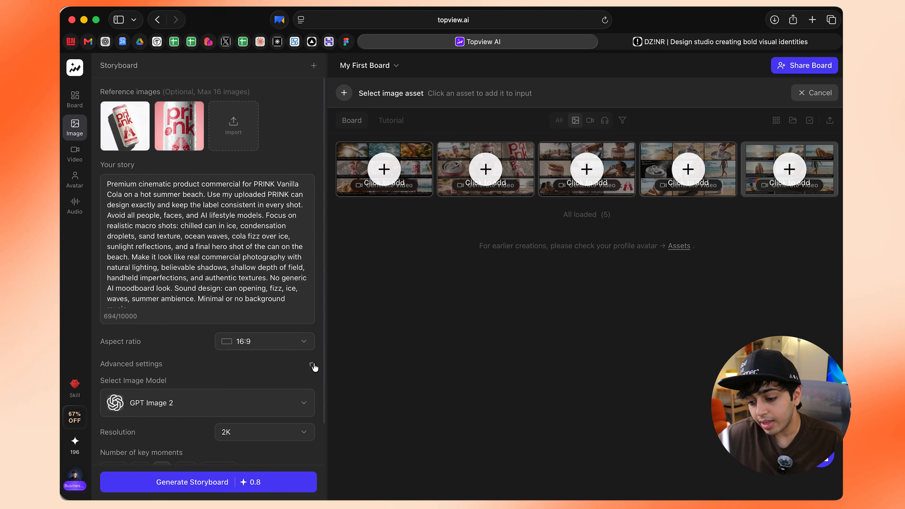
pyautogui.scroll(-3, 237, 368)
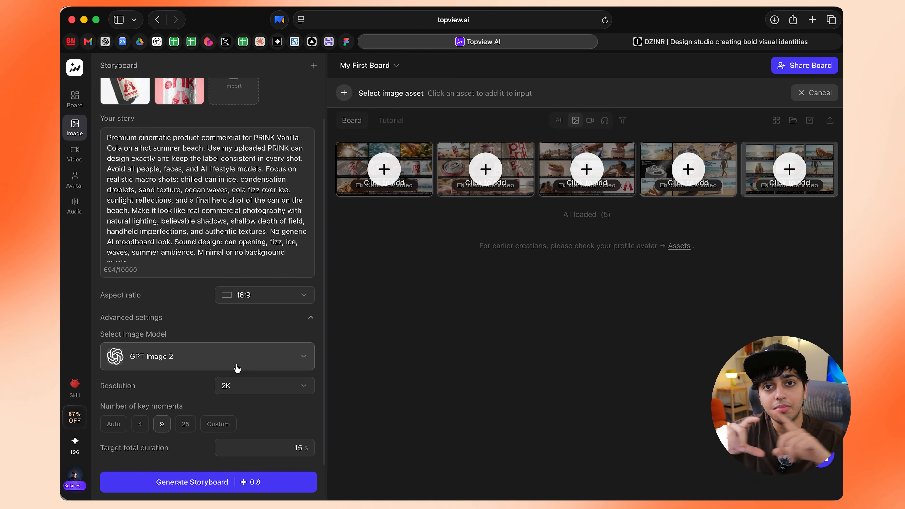
pyautogui.click(236, 363)
pyautogui.click(236, 364)
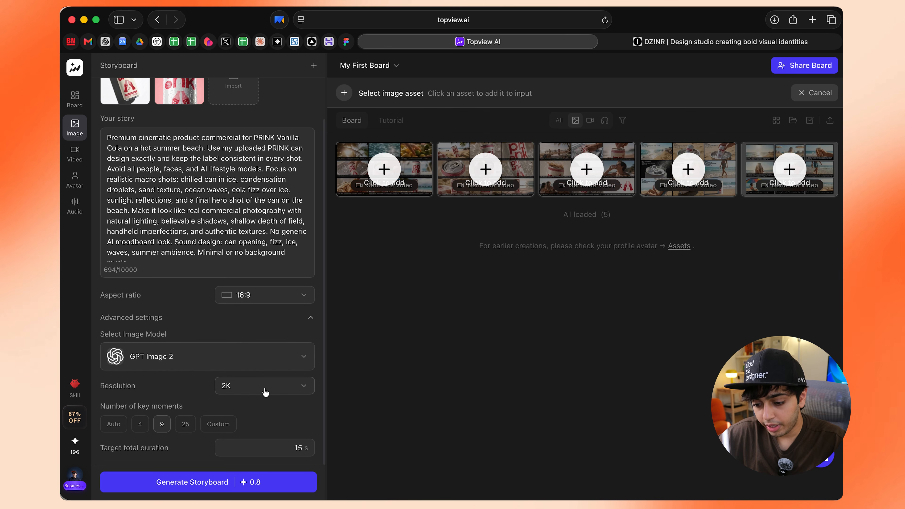
pyautogui.click(266, 392)
pyautogui.click(265, 391)
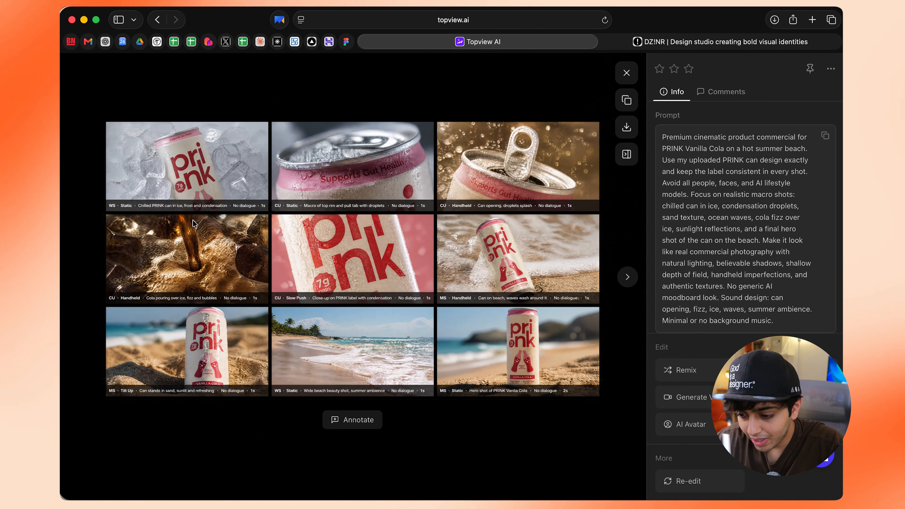
# Examine the nine panels of the generated PRINK storyboard up close and close its preview
pyautogui.scroll(4, 96, 169)
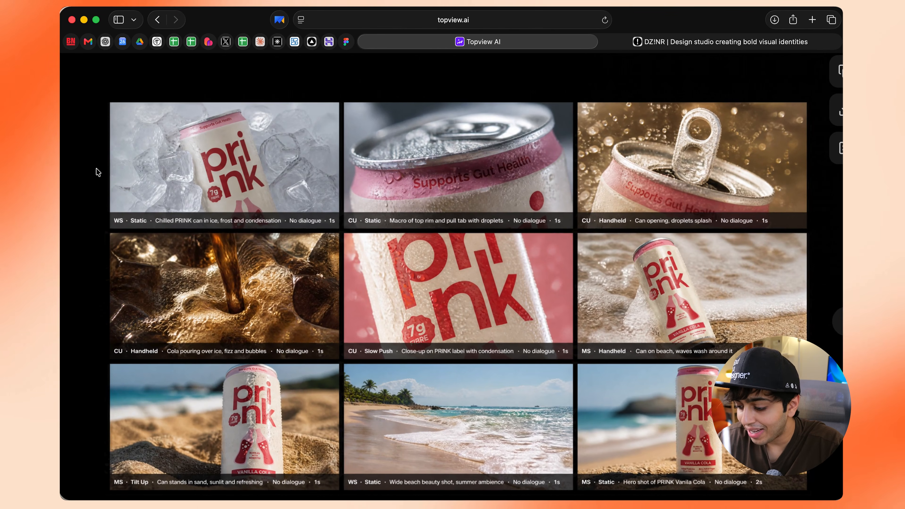
pyautogui.scroll(-4, 96, 172)
pyautogui.scroll(4, 201, 201)
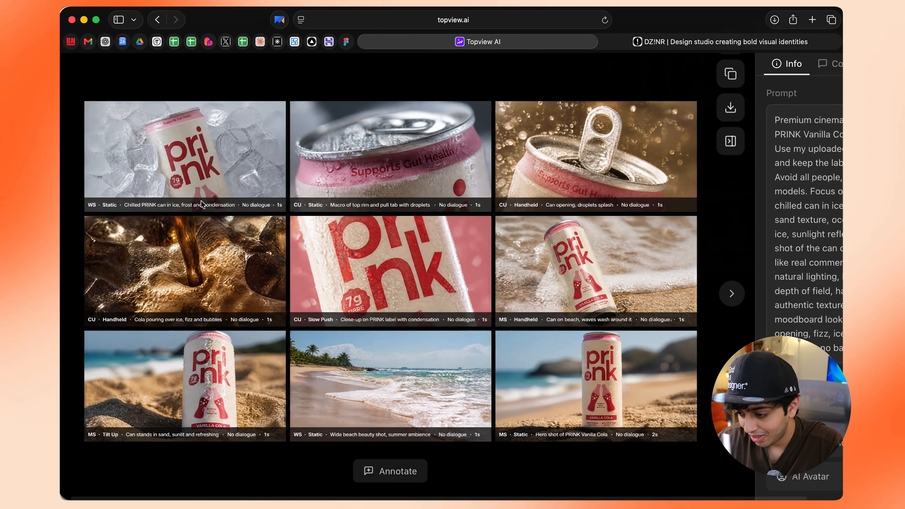
pyautogui.scroll(-1, 201, 200)
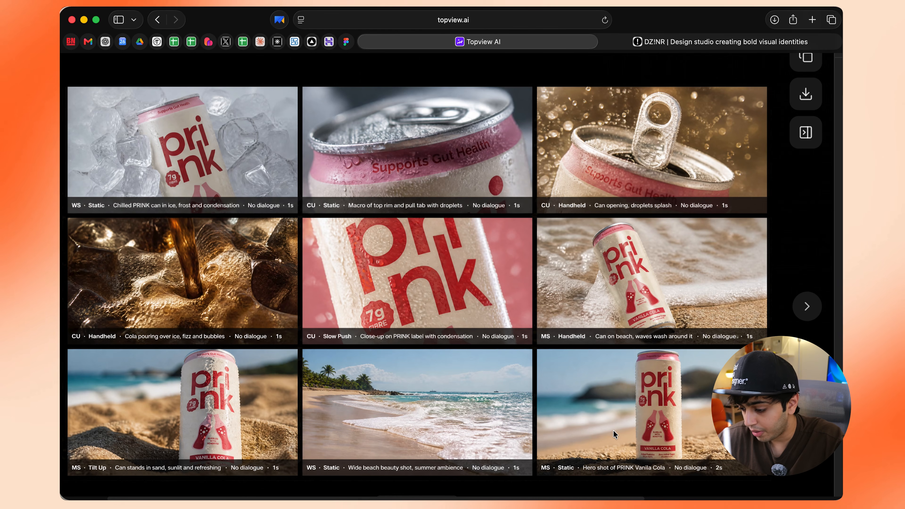
pyautogui.press('Escape')
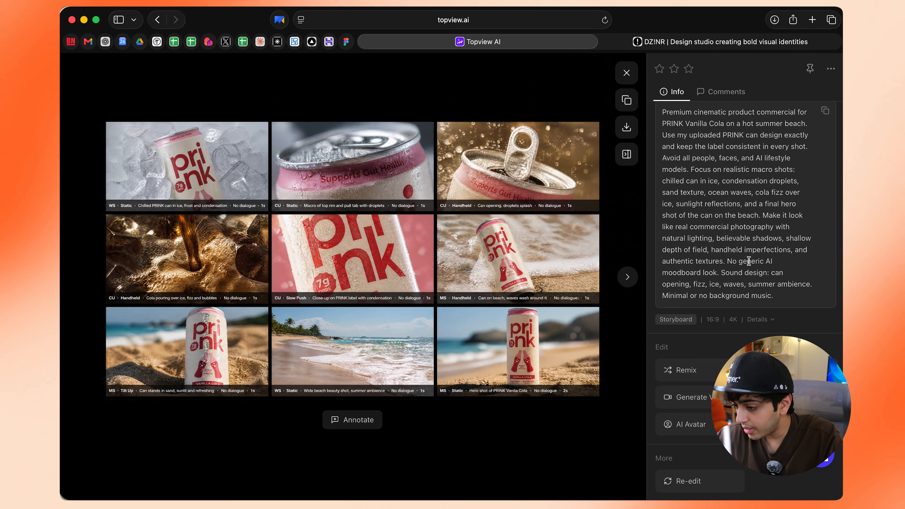
pyautogui.click(627, 73)
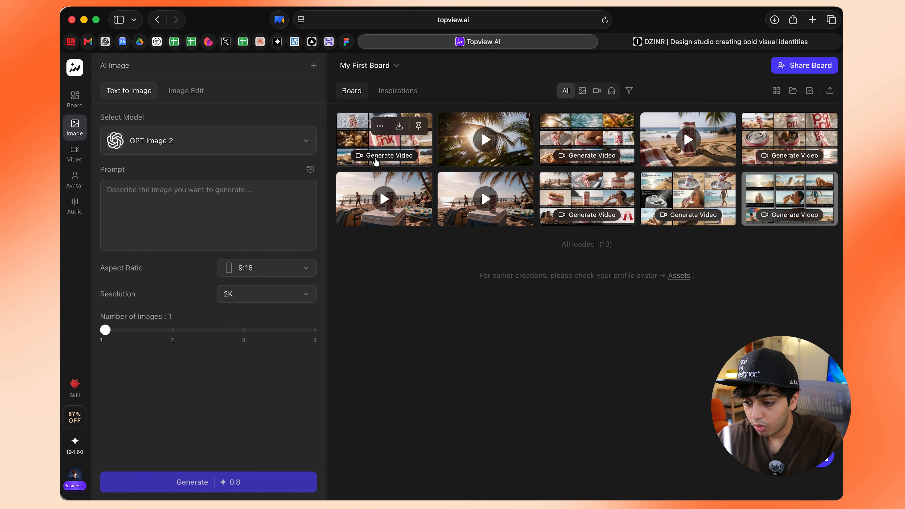
# Set up a video generation from the new PRINK can storyboard on the board and check the video model options
pyautogui.click(376, 156)
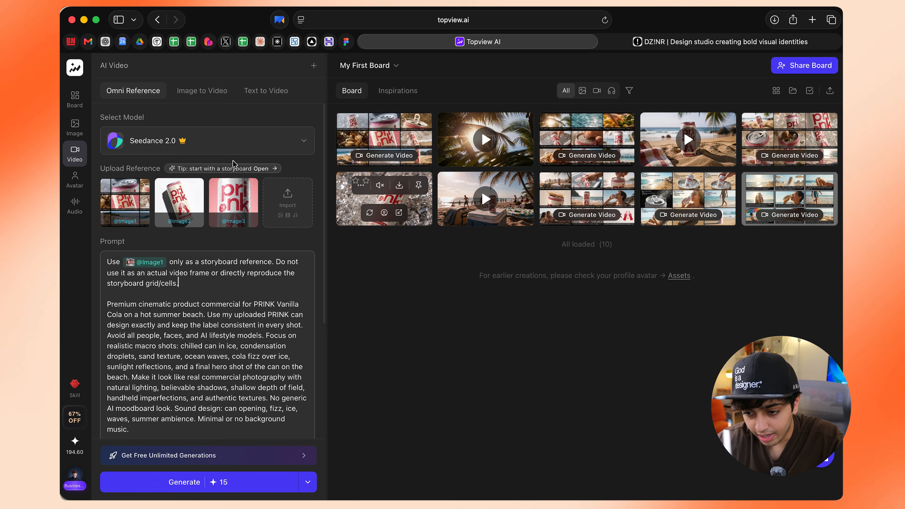
pyautogui.click(250, 141)
pyautogui.click(251, 142)
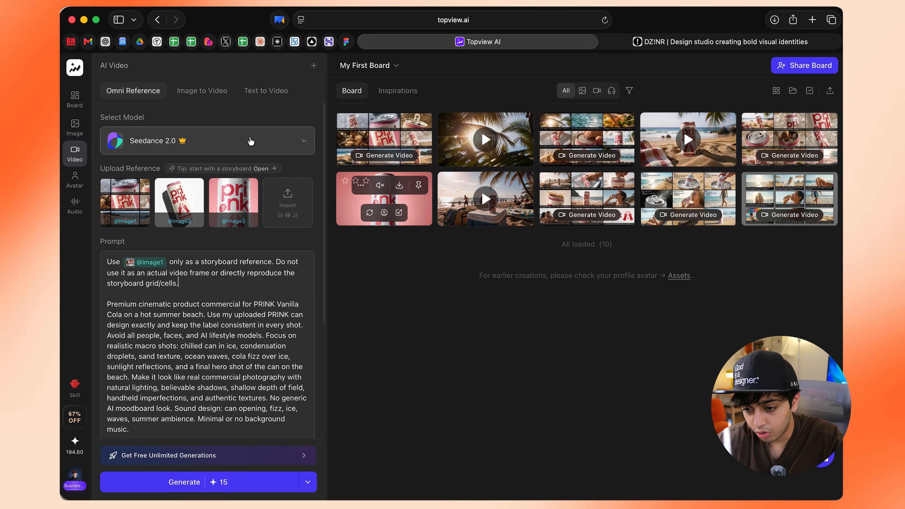
# Set the video duration to 10s, resolution to 1080p and generation count to 2, and generate the videos
pyautogui.scroll(-5, 237, 309)
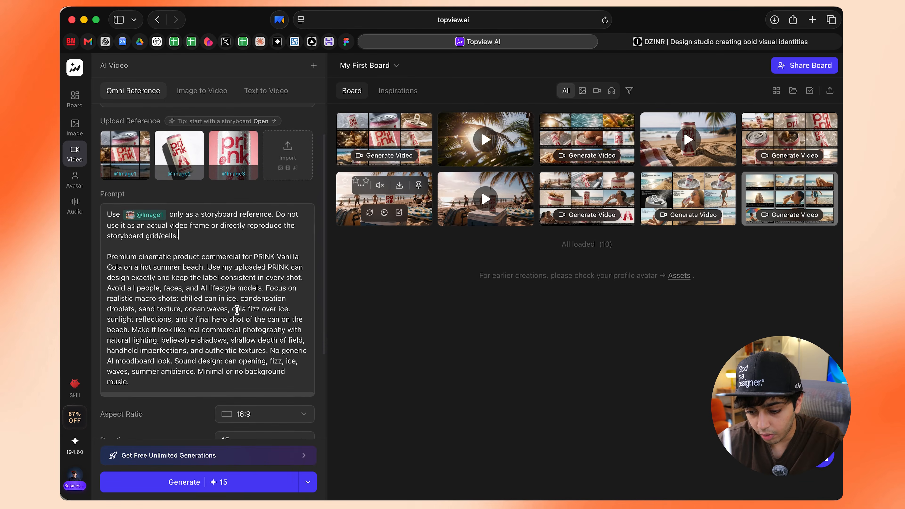
pyautogui.click(247, 338)
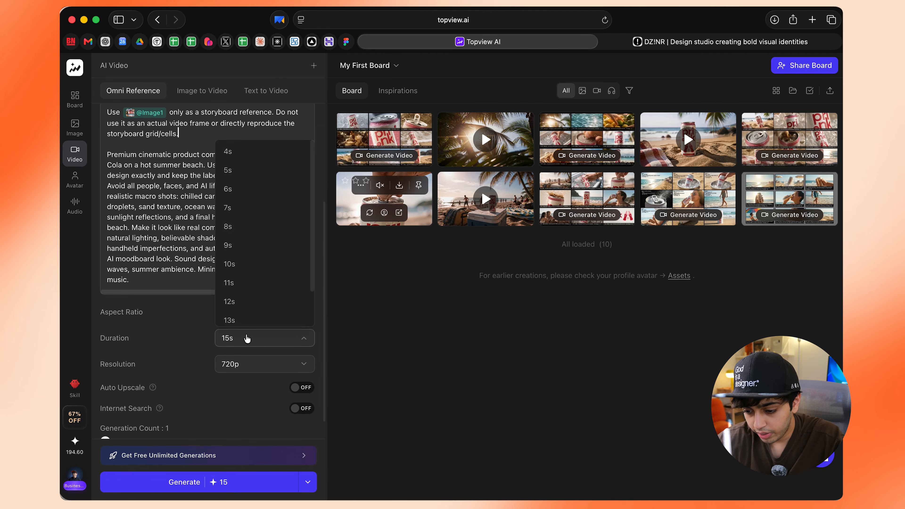
pyautogui.click(246, 264)
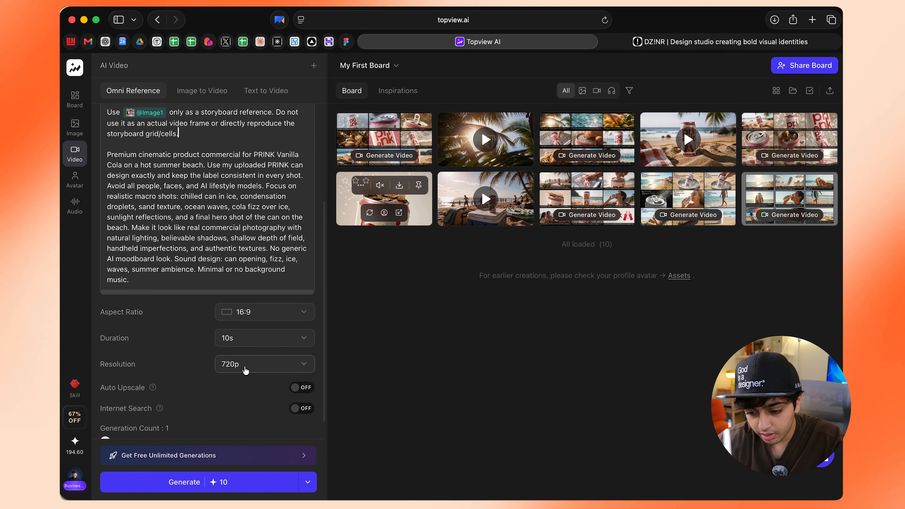
pyautogui.click(245, 371)
pyautogui.click(246, 428)
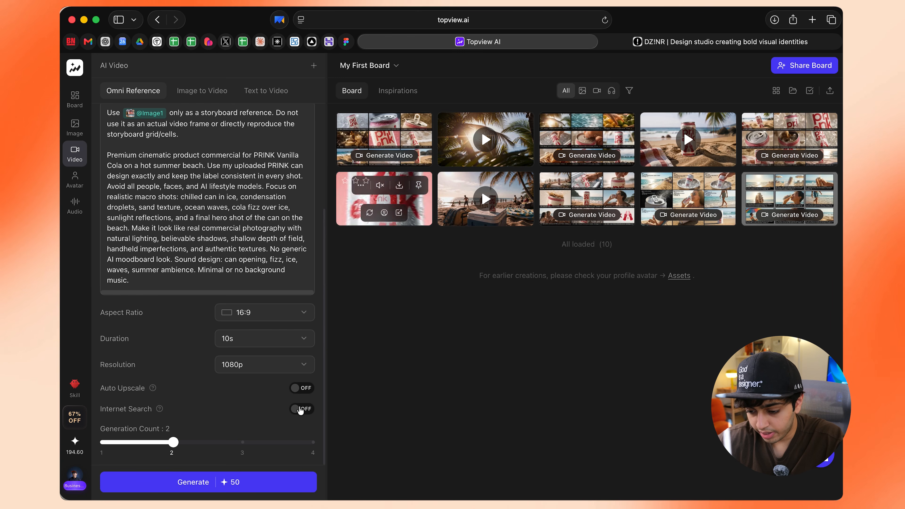
pyautogui.scroll(5, 252, 402)
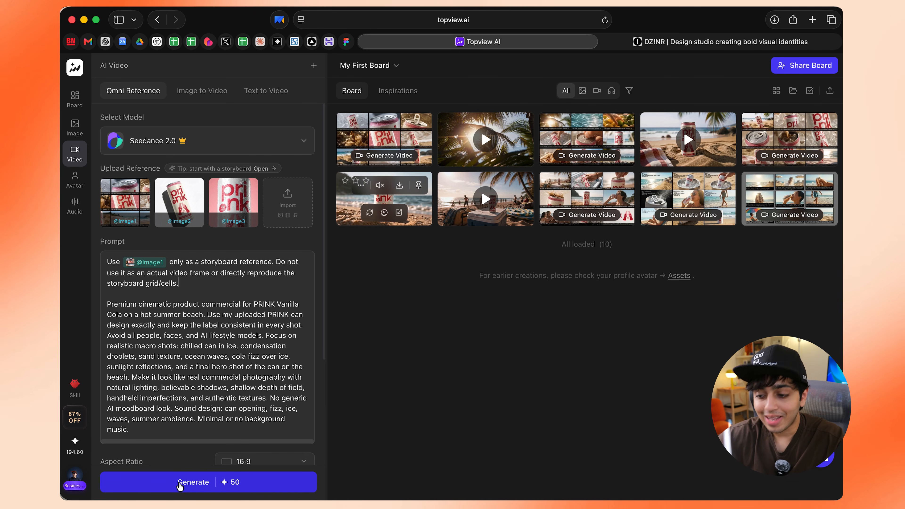
pyautogui.click(180, 485)
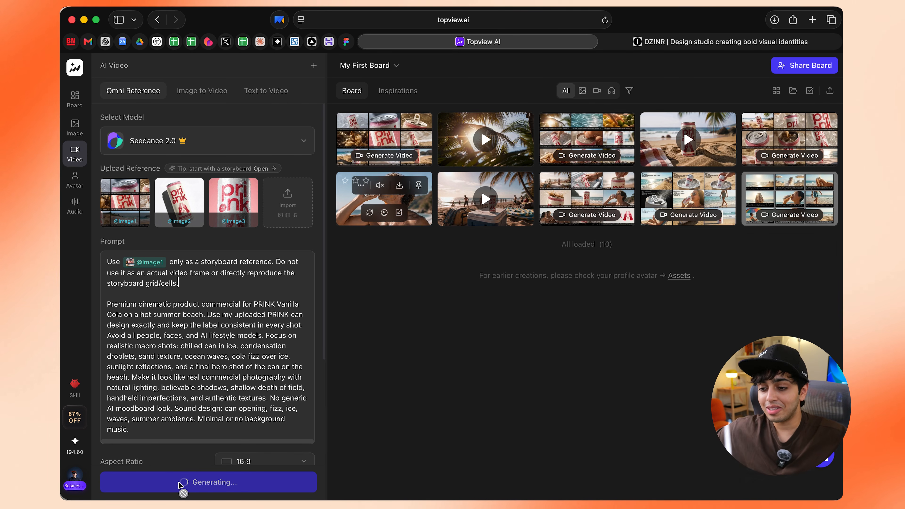